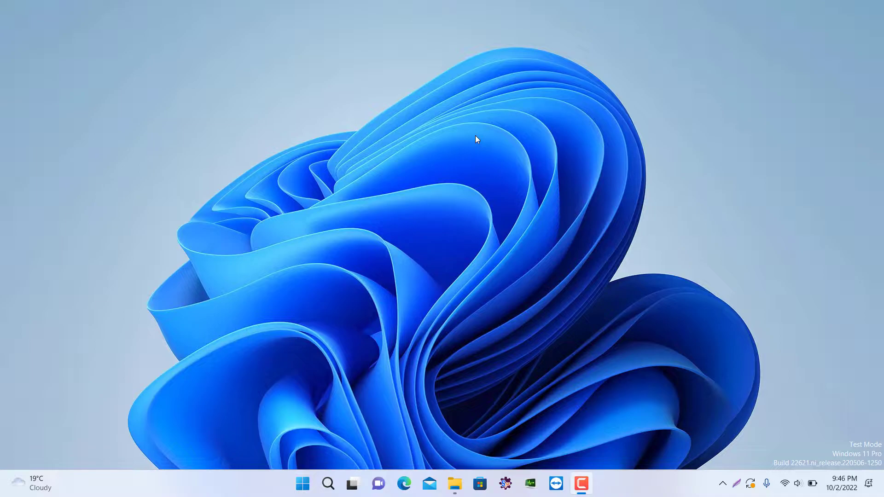
Step: Bring up Windows search from the taskbar, listing recent apps including Control Panel
click(328, 485)
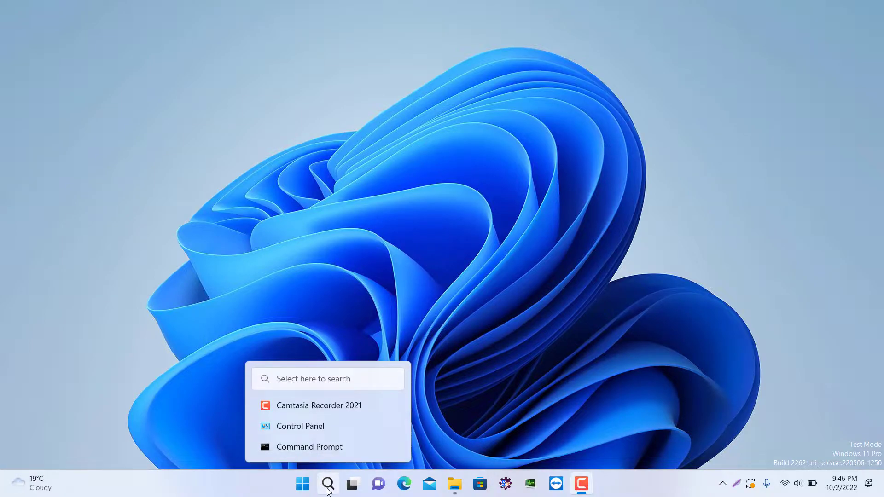
Step: In Control Panel's installed programs, find Microsoft Edge, try Change, and dismiss its repair prompt
click(315, 424)
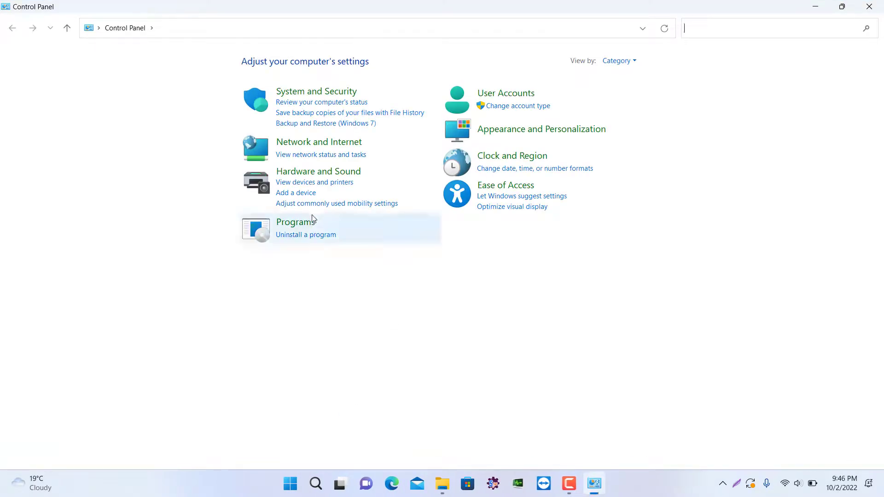
click(312, 235)
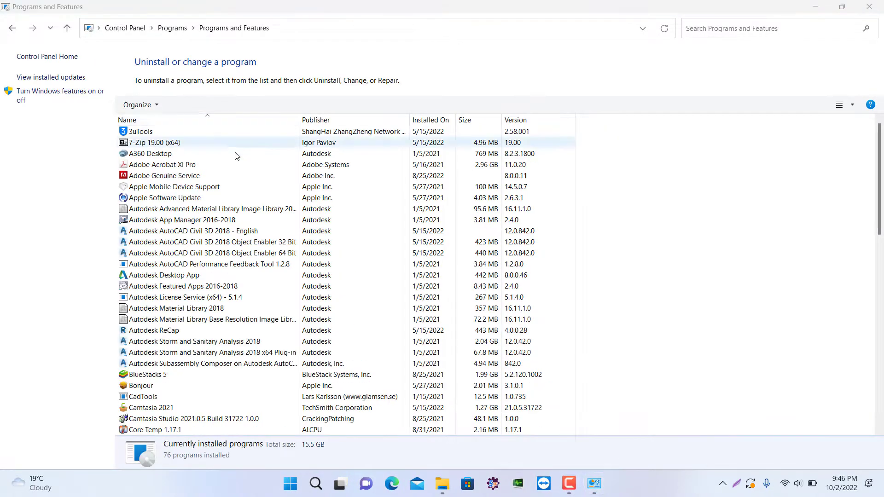
click(762, 25)
text(e)
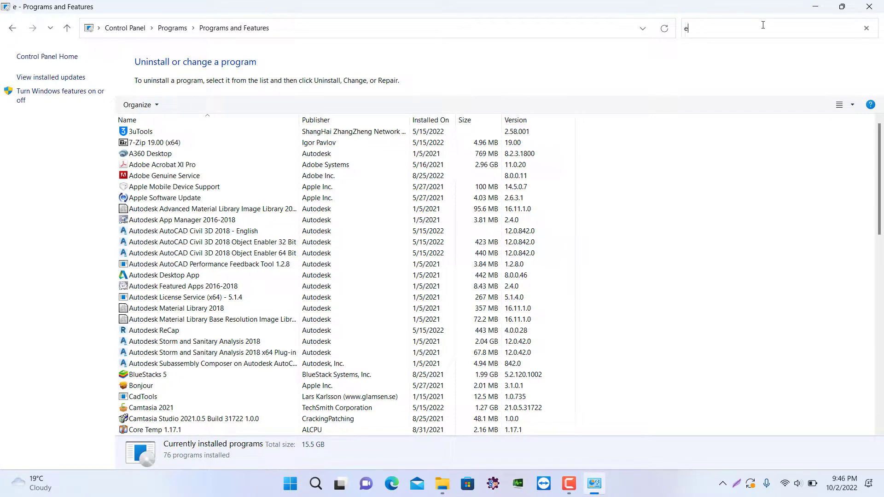
text(dge)
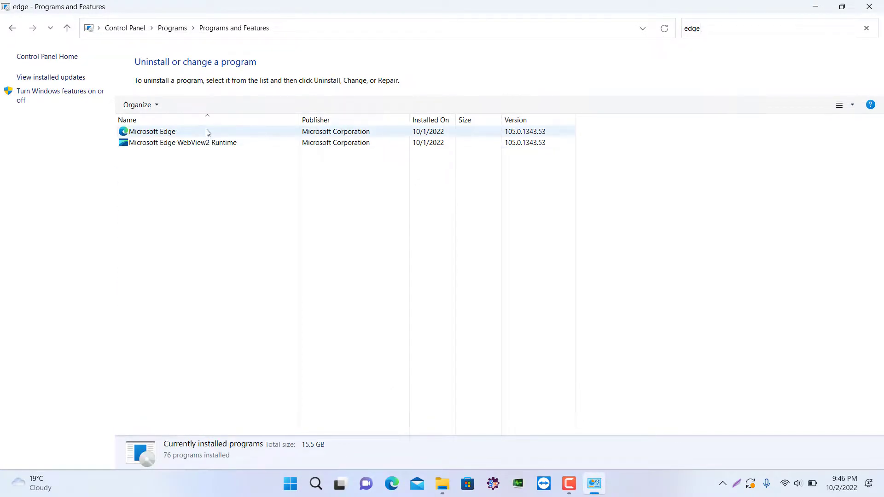
click(205, 128)
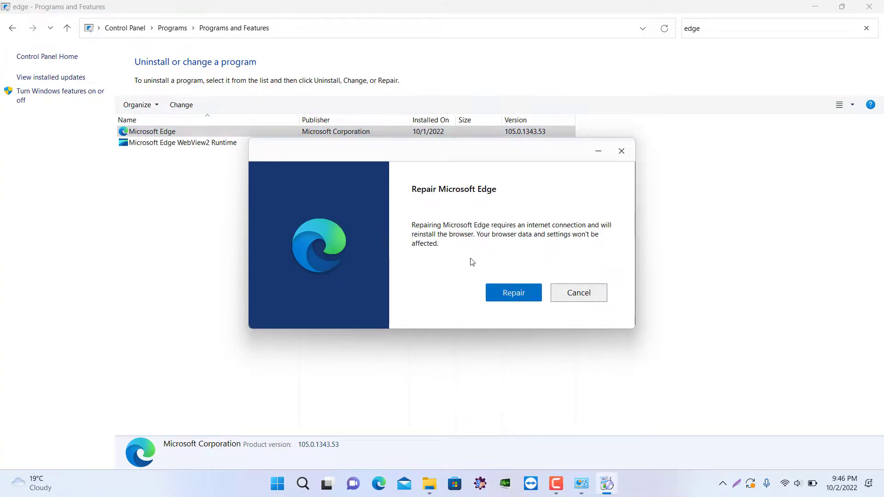
click(579, 293)
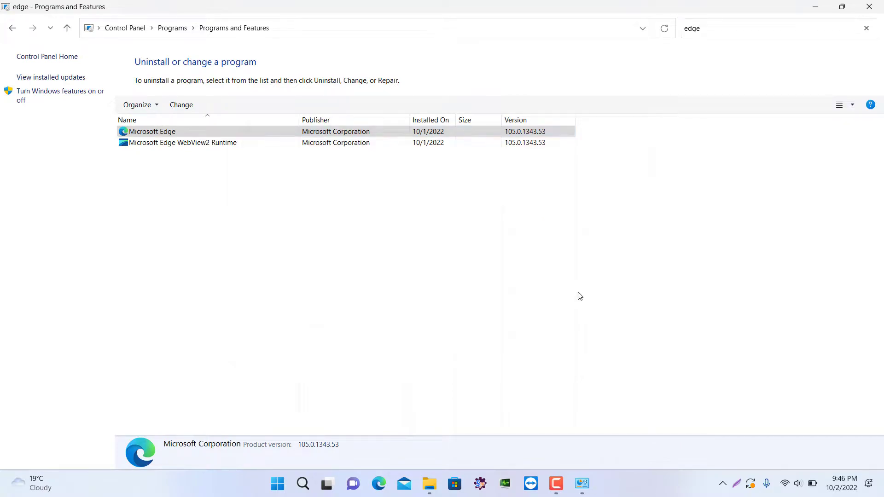
Step: Close Programs and Features and launch Google Chrome in a new incognito window via search
click(869, 5)
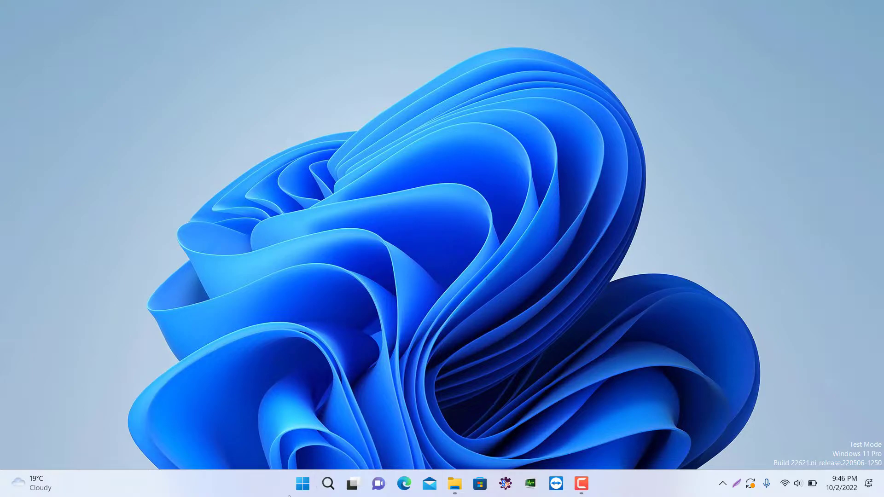
click(327, 485)
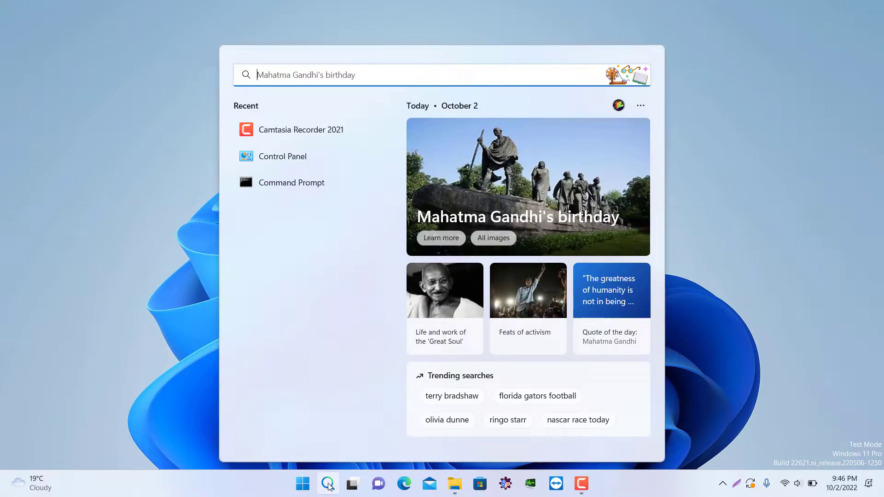
text(ch)
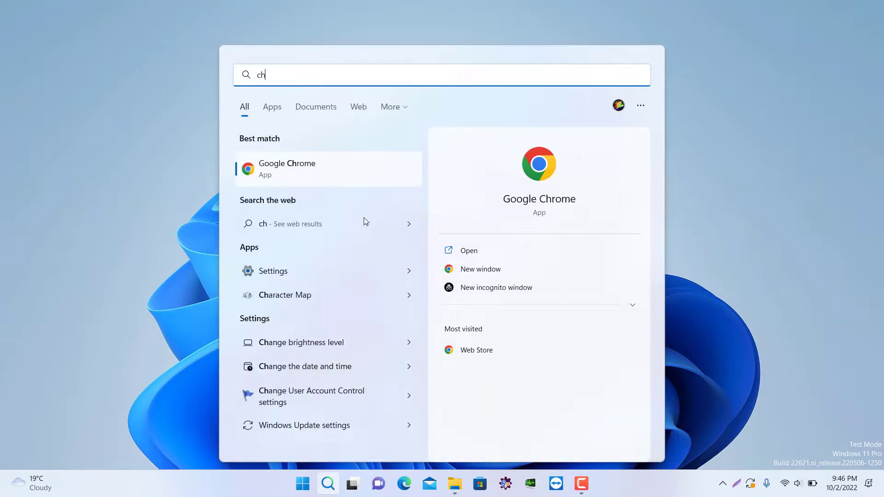
click(470, 290)
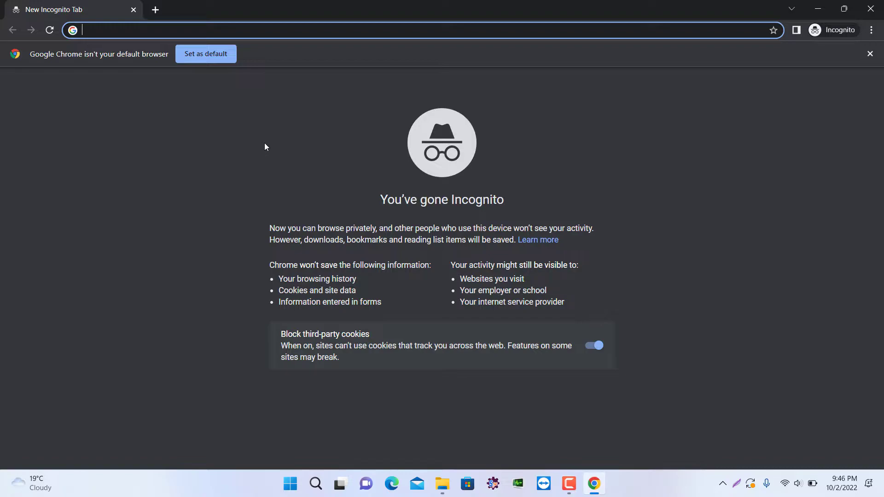
text(googl)
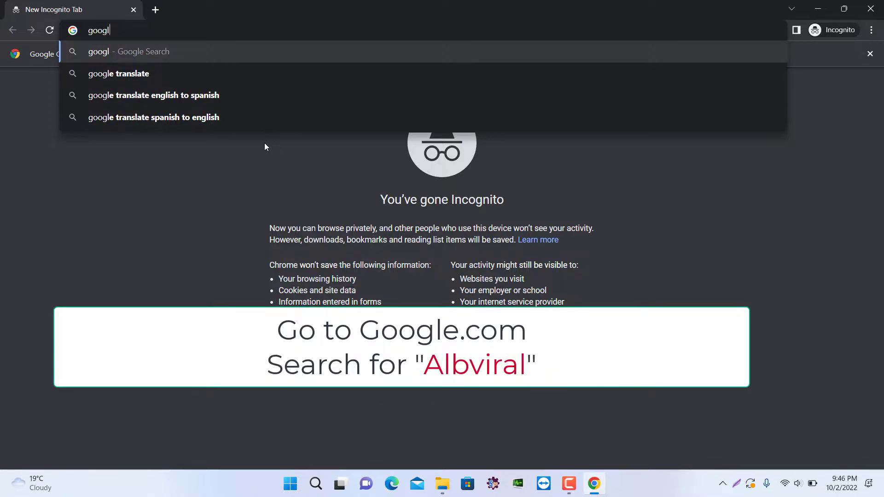
text(e.com)
Step: Go to google.com and search for 'albviral'
key(Return)
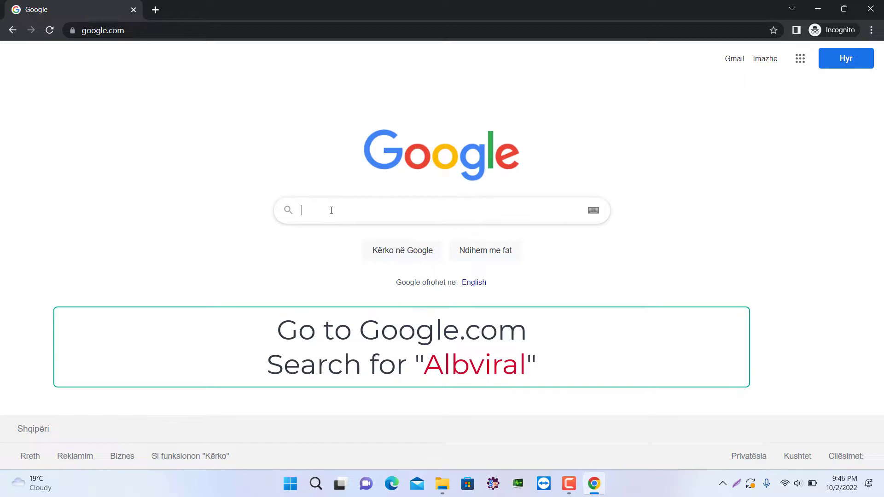
text(albviral)
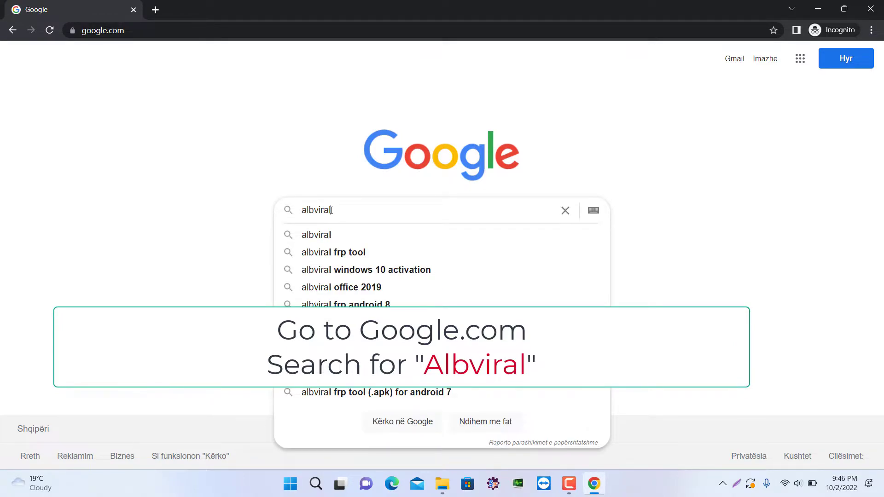
key(Return)
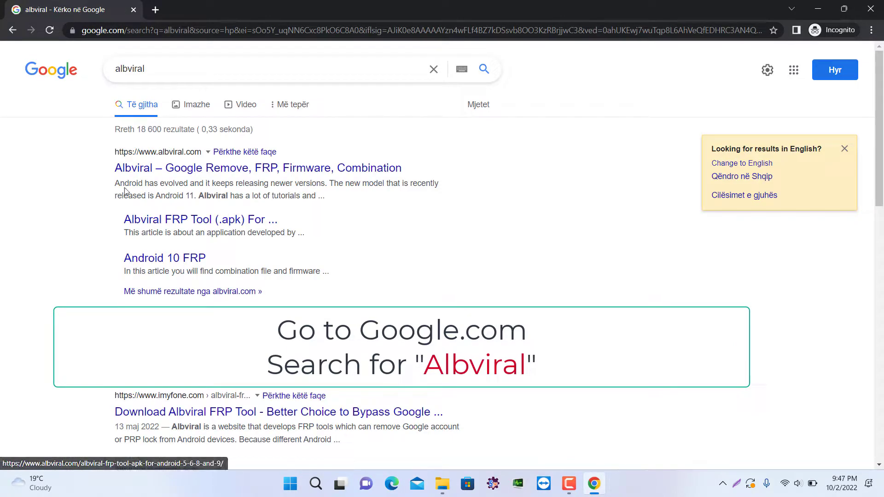
Step: On albviral.com, search 'microsoft edge' and reach the script link in the Uninstall Microsoft Edge article
click(190, 173)
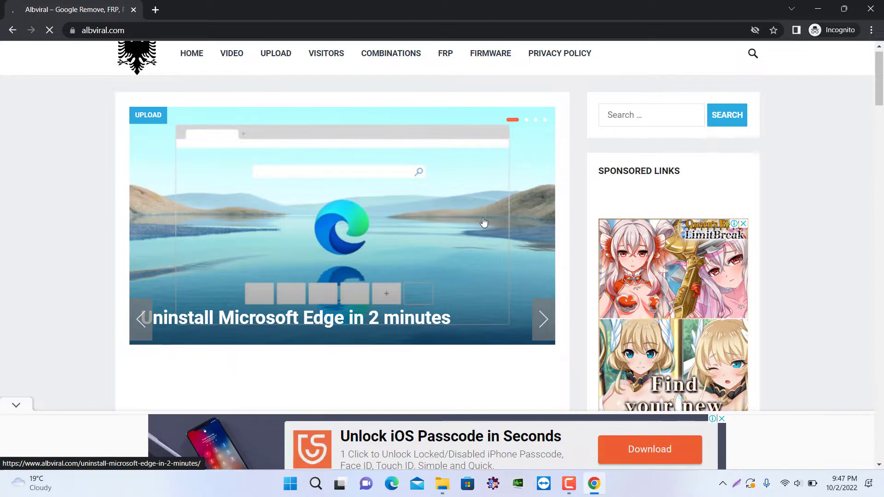
scroll(423, 220, down, 1)
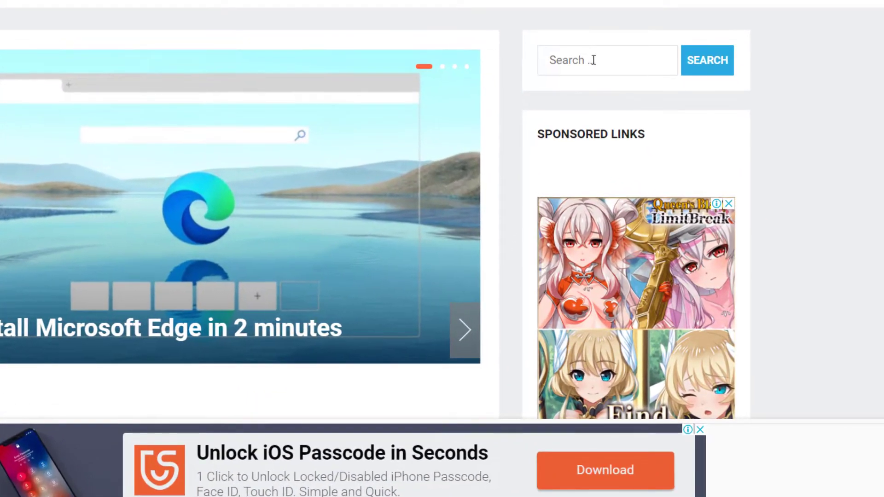
click(593, 62)
text(microso)
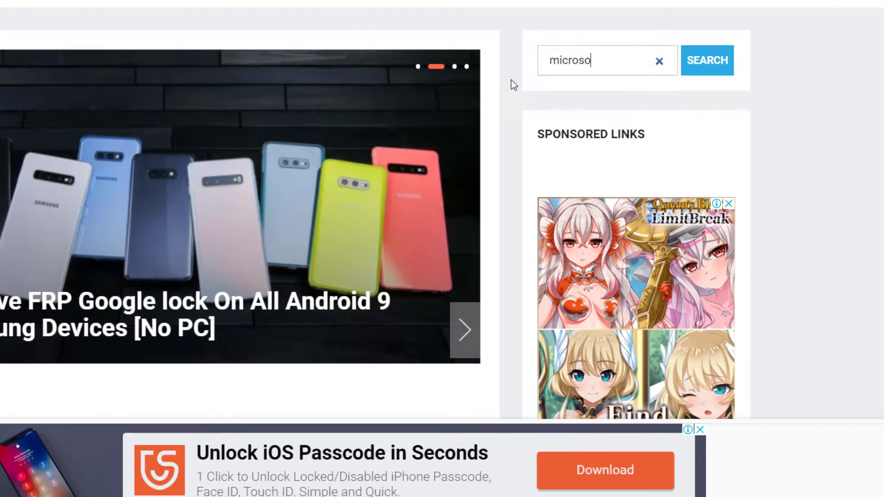
text(ft)
text( edg)
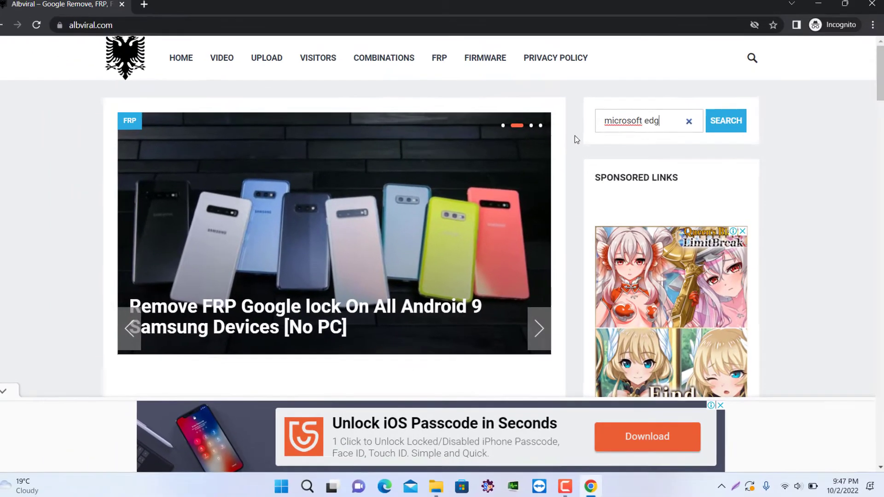
text(e)
key(Return)
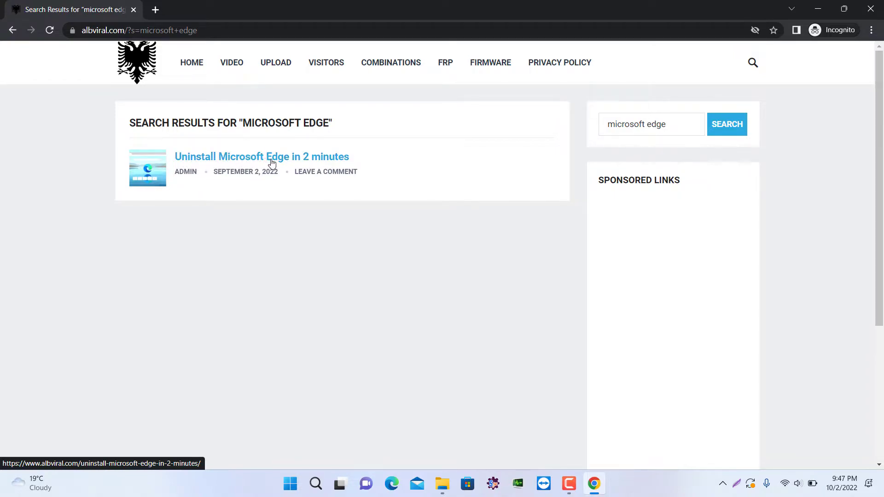
click(297, 158)
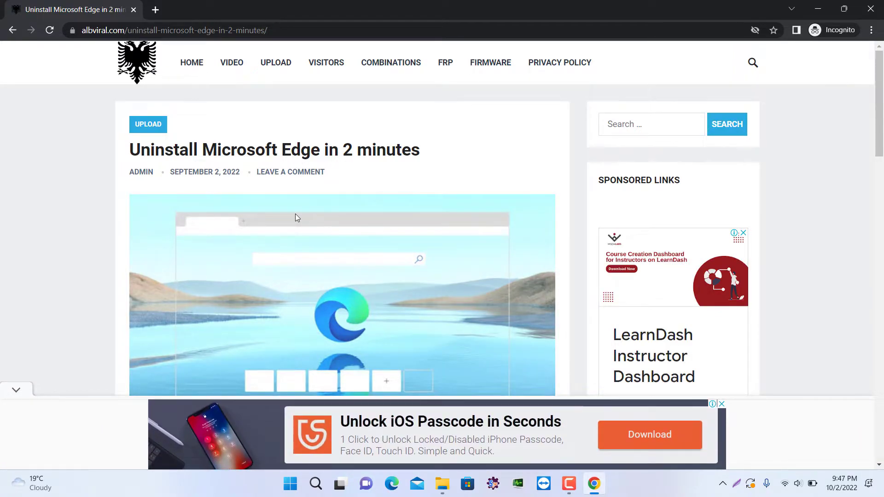
scroll(294, 215, down, 3)
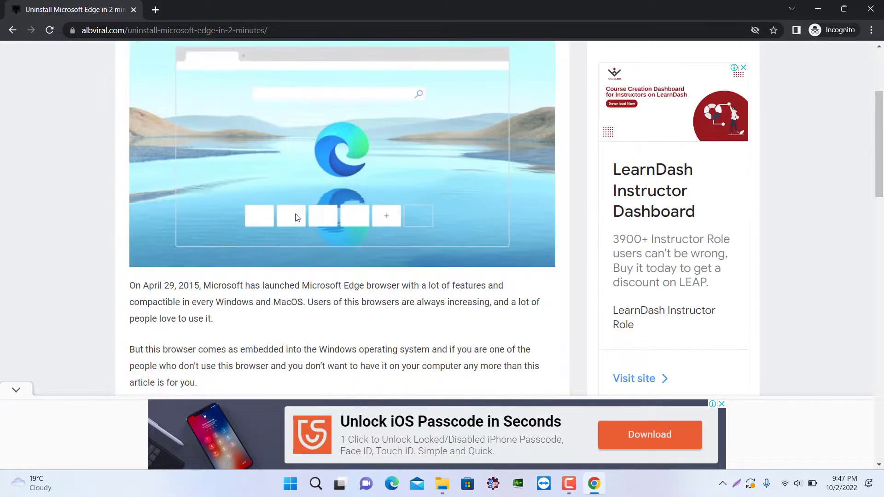
scroll(295, 215, down, 2)
scroll(295, 217, down, 3)
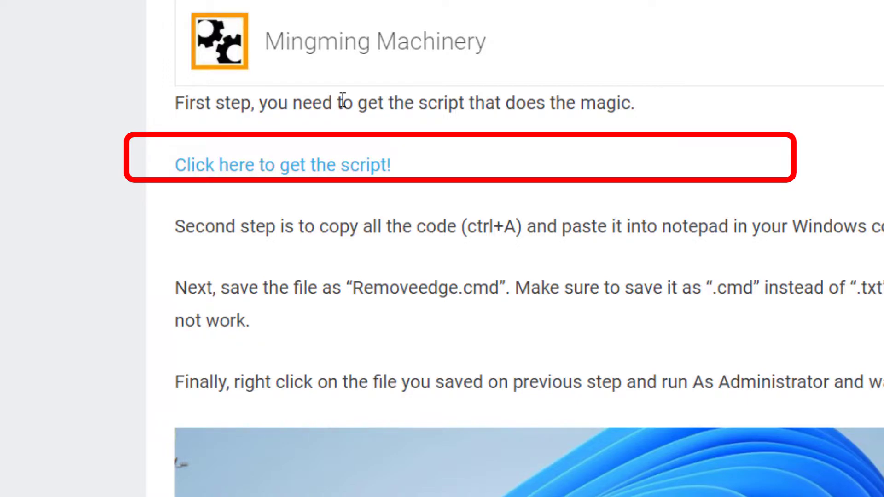
drag(342, 103, 659, 113)
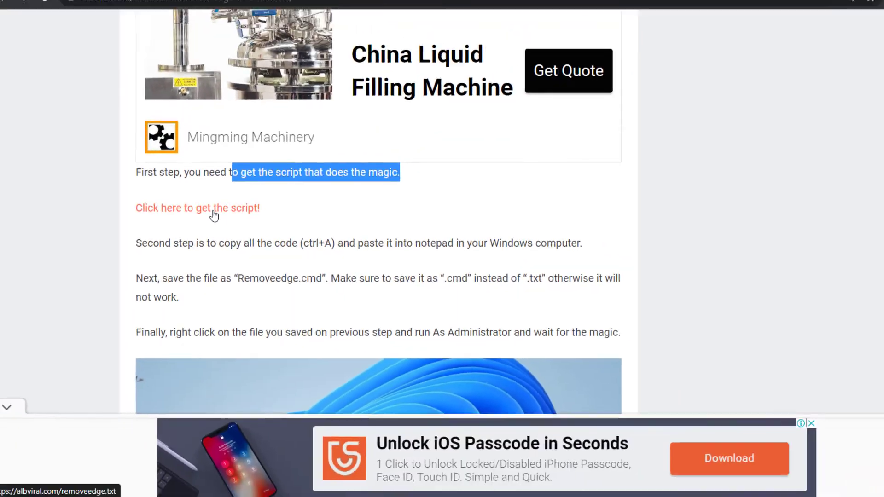
Step: Open the removeedge script page and copy its entire text to the clipboard
click(355, 166)
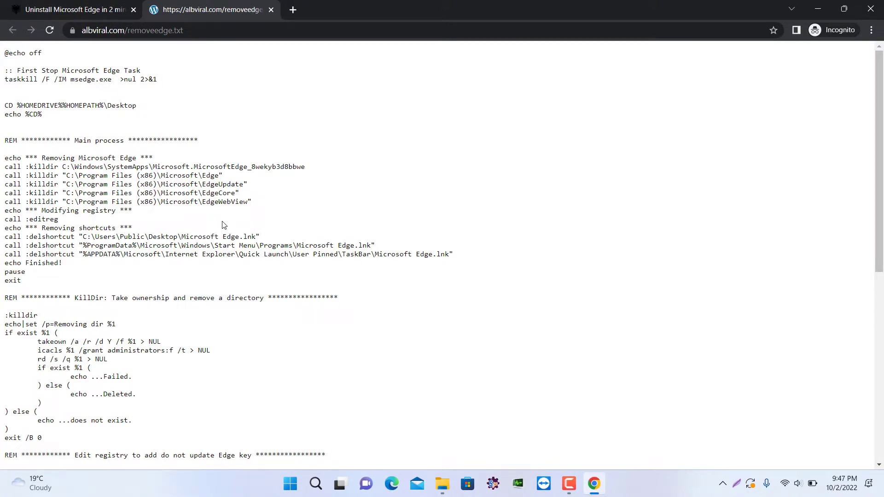
scroll(222, 225, down, 1)
scroll(223, 225, down, 3)
scroll(222, 226, down, 1)
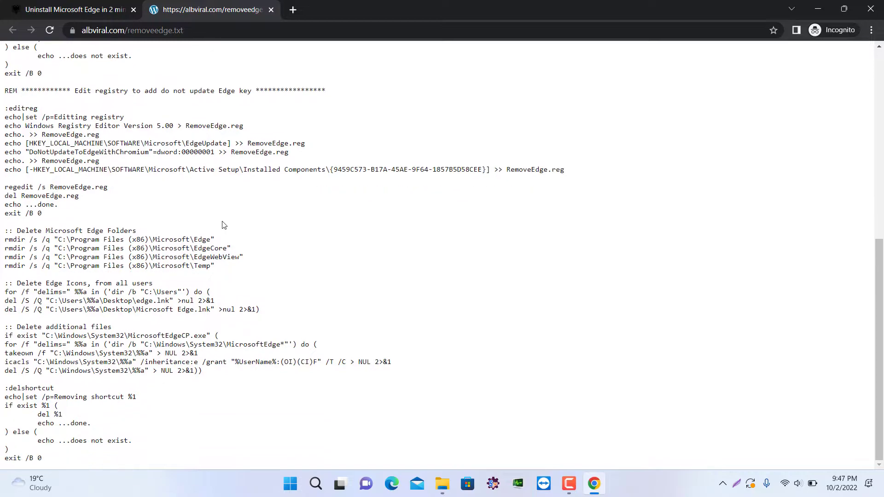
scroll(223, 225, up, 5)
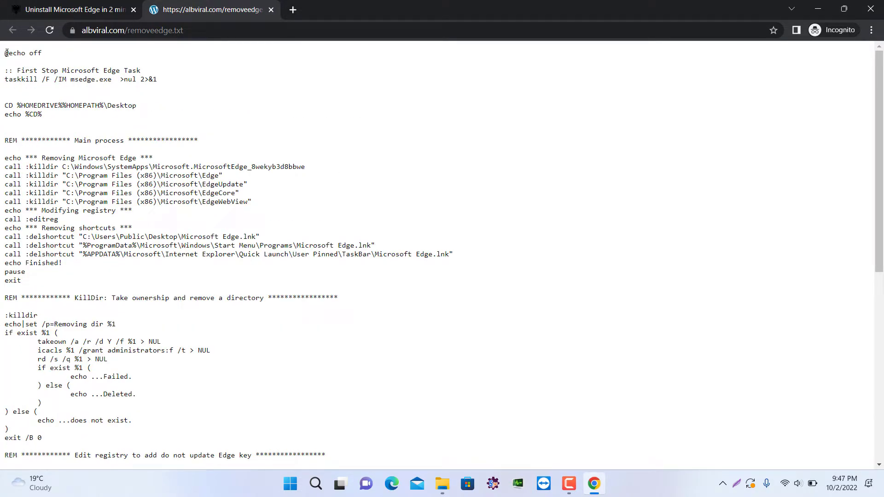
drag(6, 52, 42, 458)
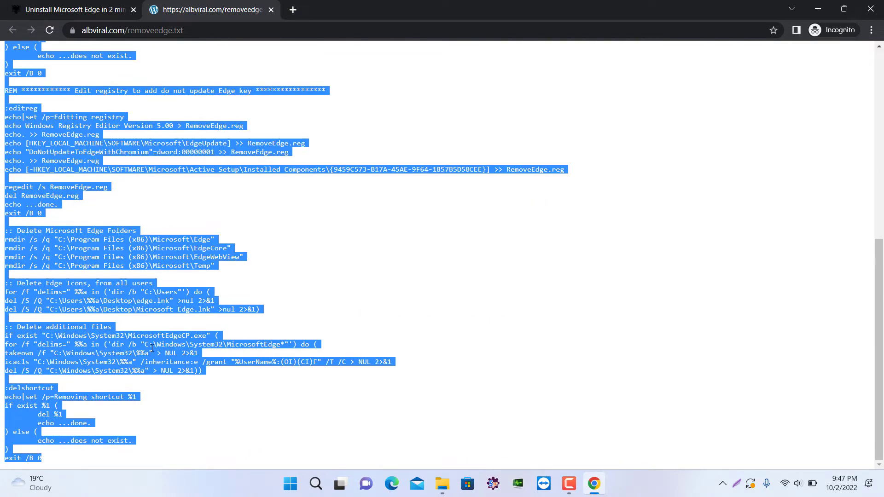
right_click(100, 254)
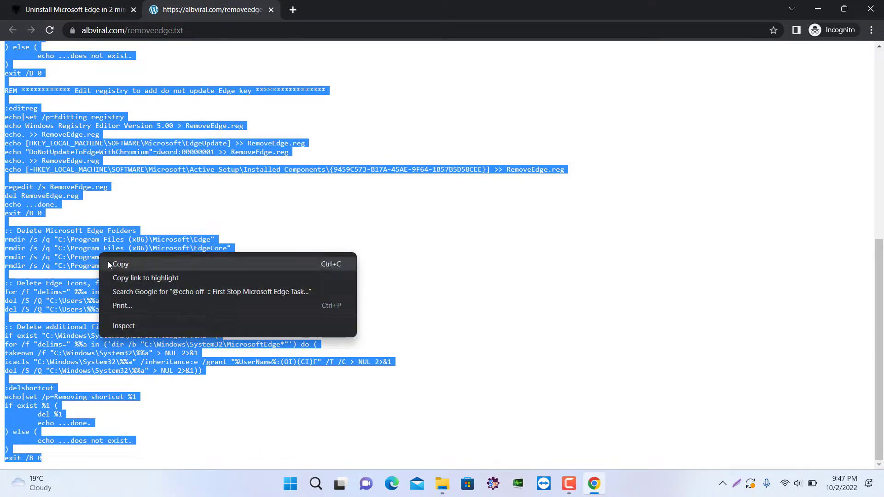
click(109, 263)
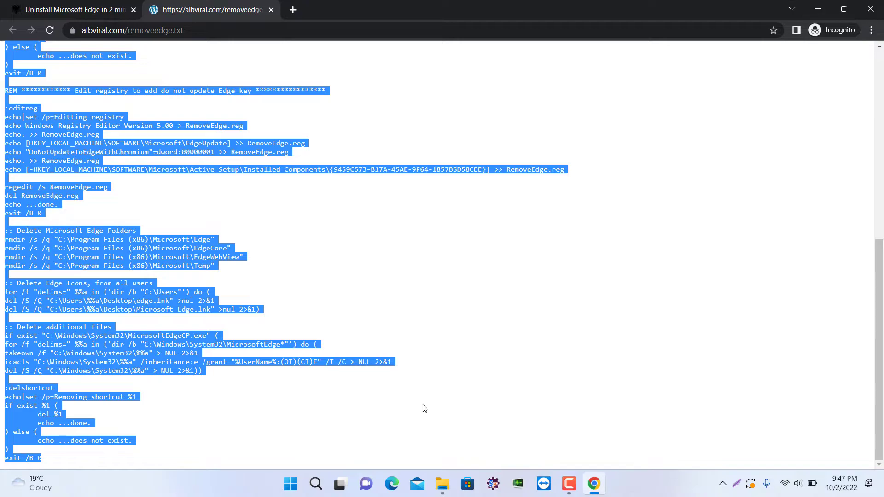
Step: Minimize Chrome, launch Notepad and paste the copied Edge-removal script into a new document
click(828, 7)
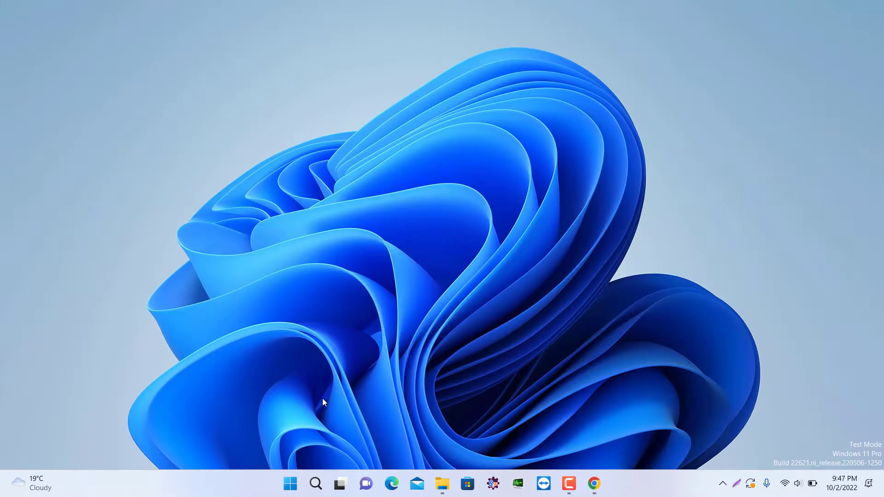
click(313, 474)
text(n)
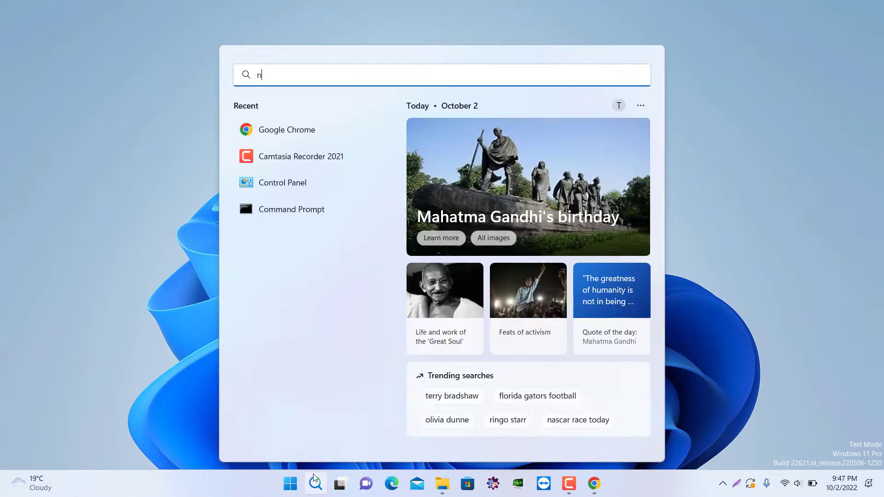
text(otep)
key(Return)
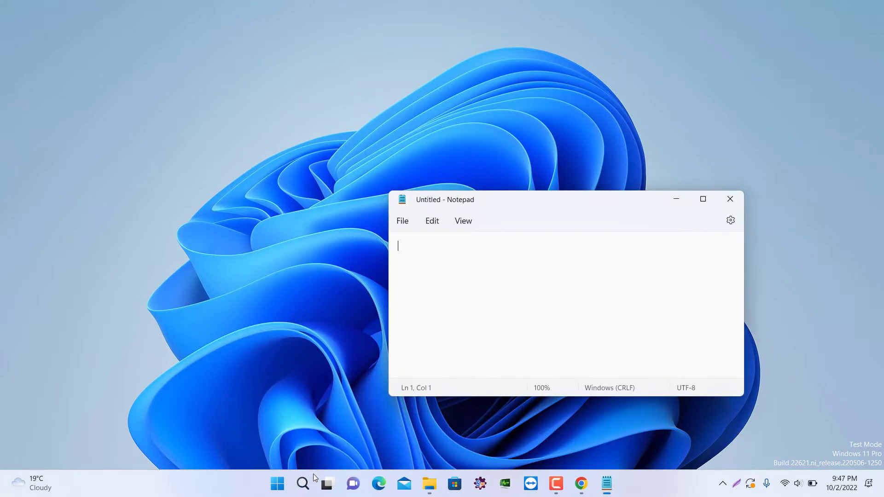
right_click(496, 277)
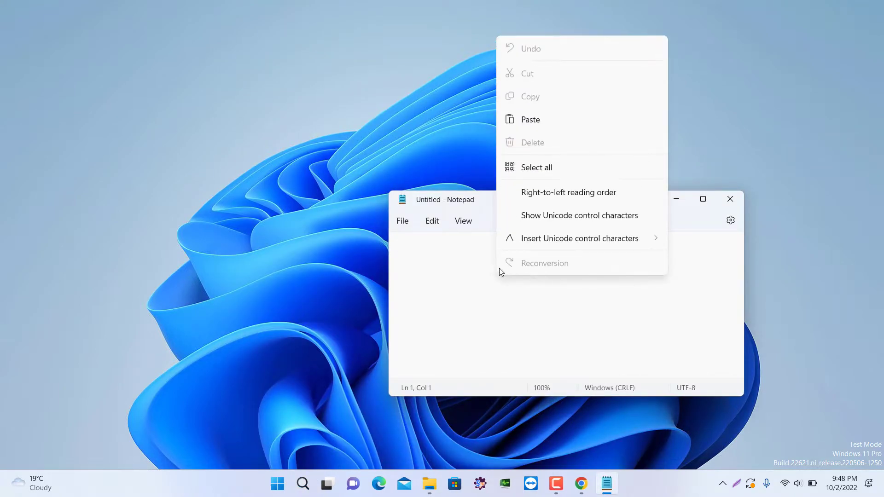
click(522, 125)
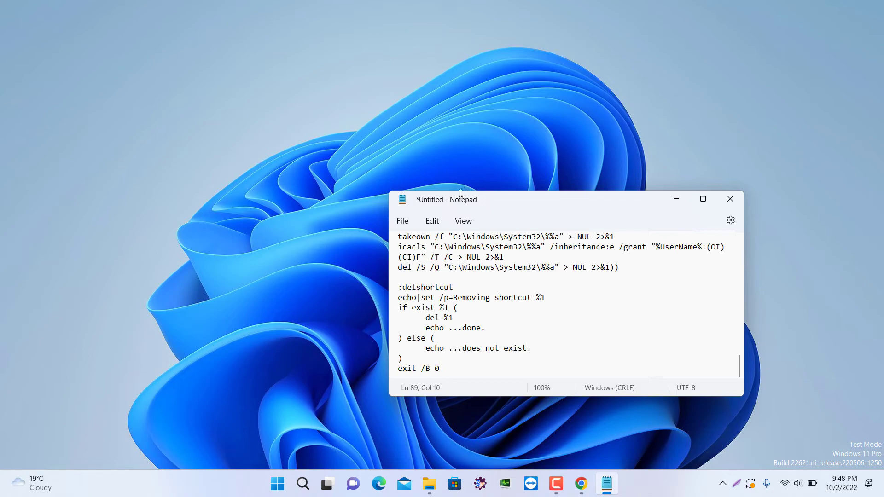
click(402, 222)
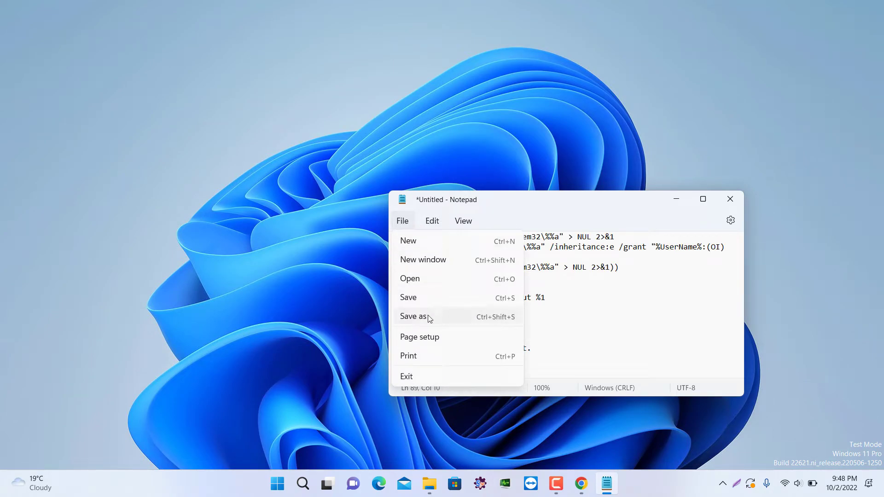
Step: Start Save As and choose New folder (2) on the Desktop as the save location
click(429, 320)
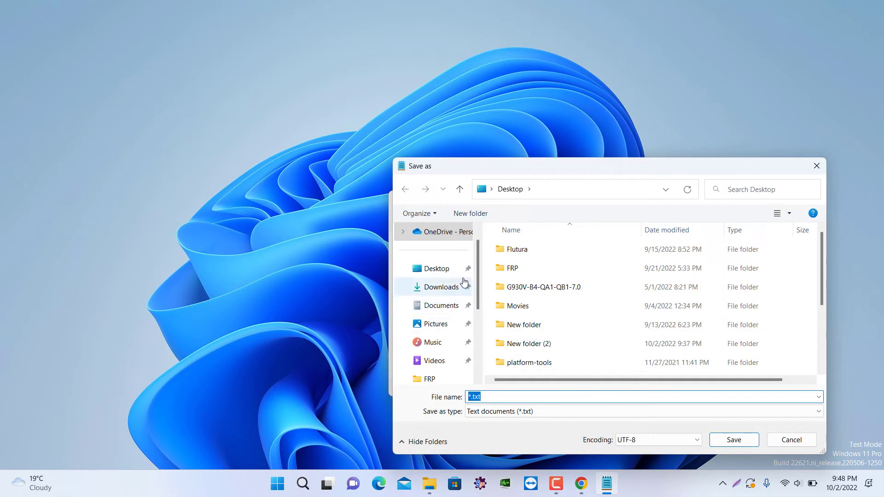
click(453, 274)
scroll(550, 270, down, 2)
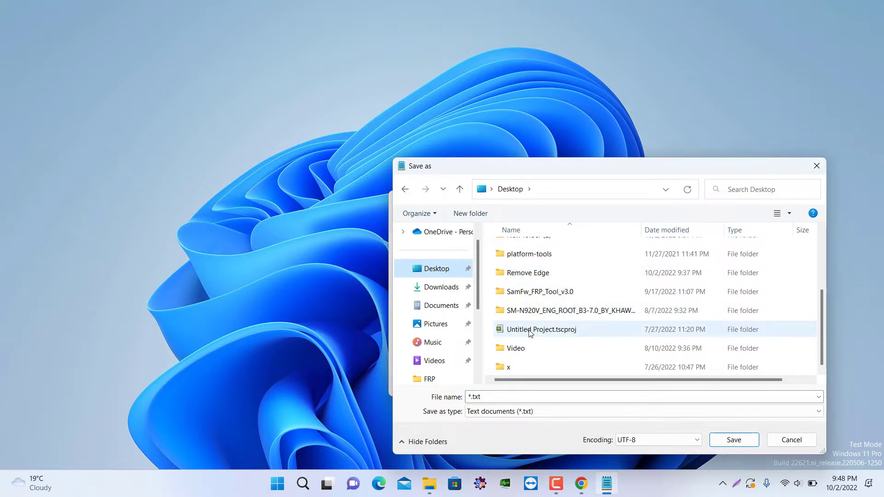
scroll(533, 339, up, 2)
double_click(543, 344)
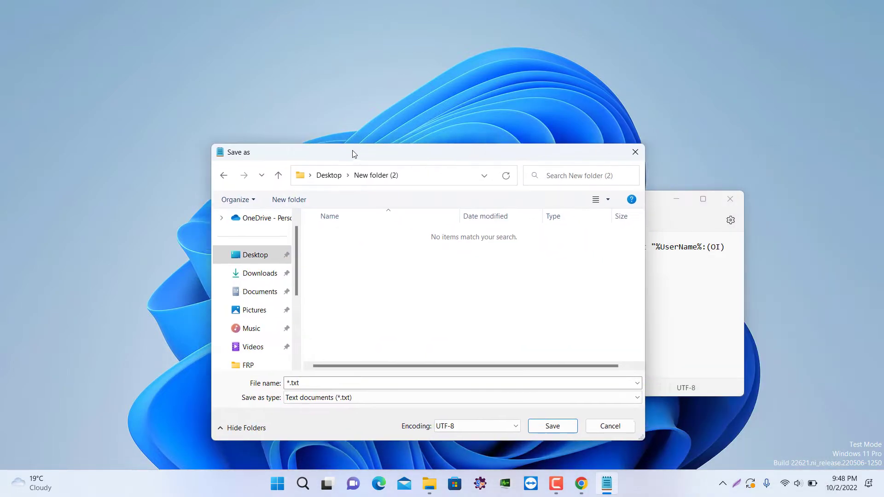
drag(553, 169, 352, 132)
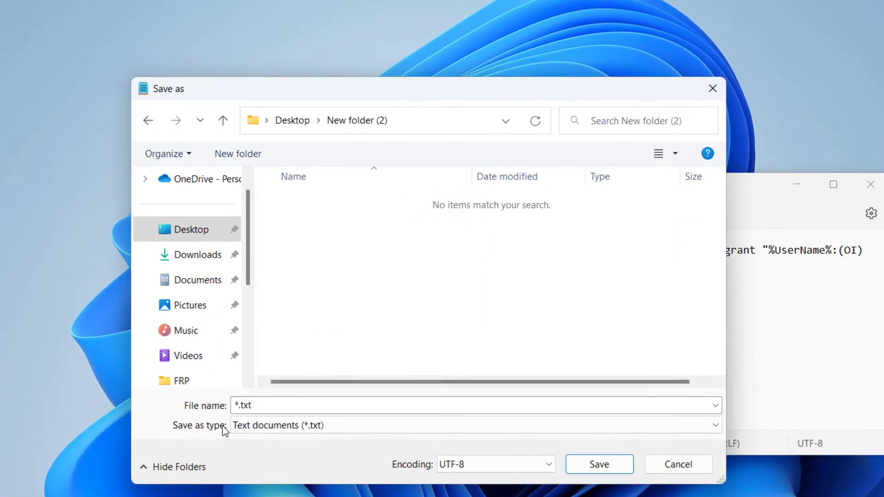
Step: Save the script as removeedge.cmd with Save as type set to All files
click(262, 427)
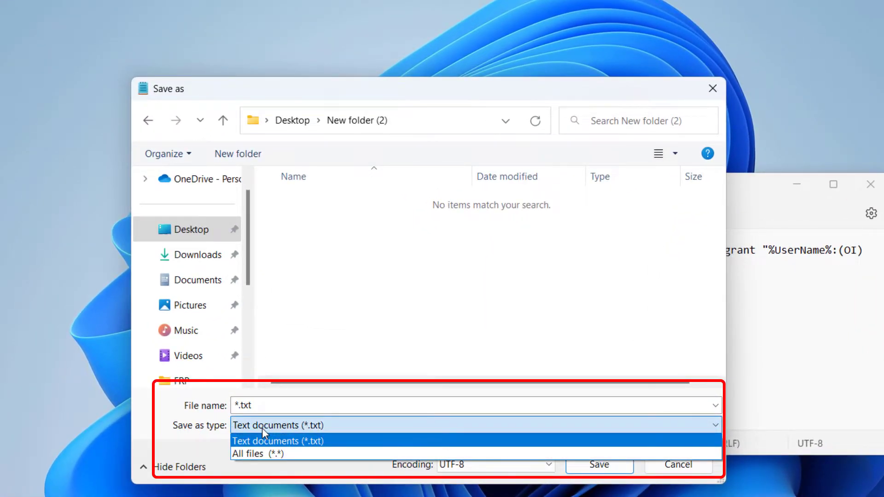
click(272, 454)
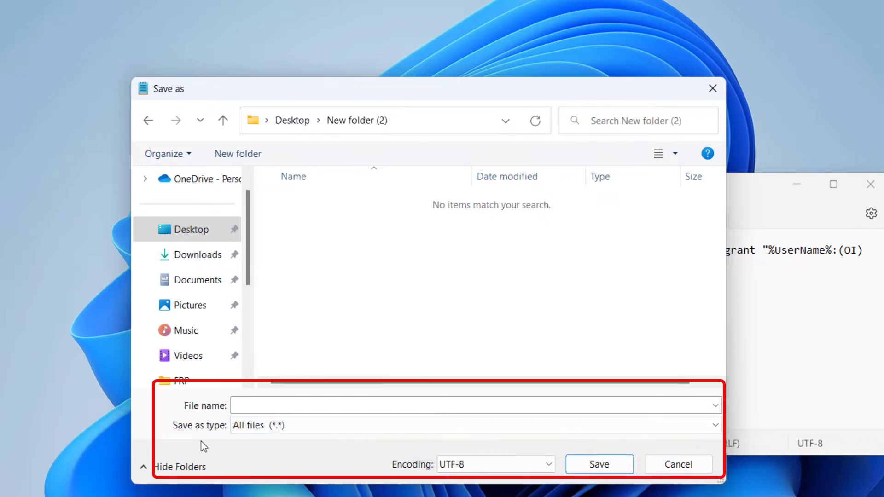
click(266, 408)
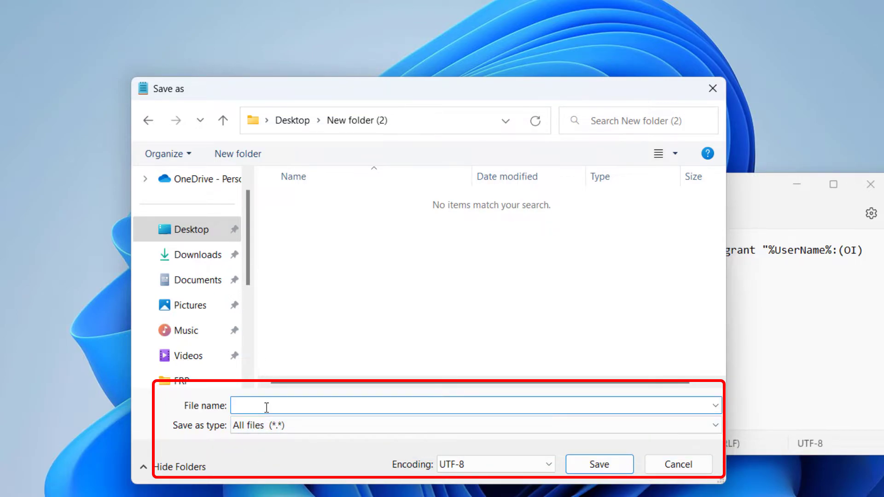
text(remove)
text(edge.c)
text(md)
drag(327, 405, 287, 406)
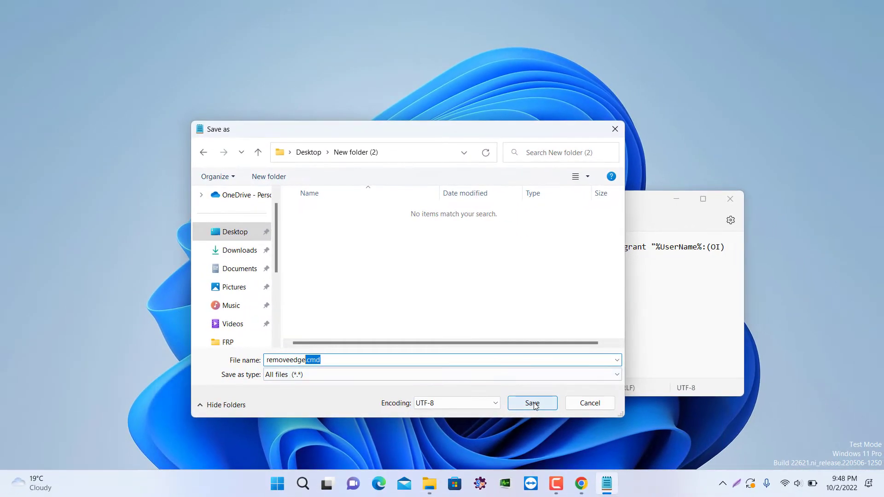
click(534, 403)
Step: Close Notepad and browse File Explorer to New folder (2) on the Desktop showing removeedge.cmd
click(726, 196)
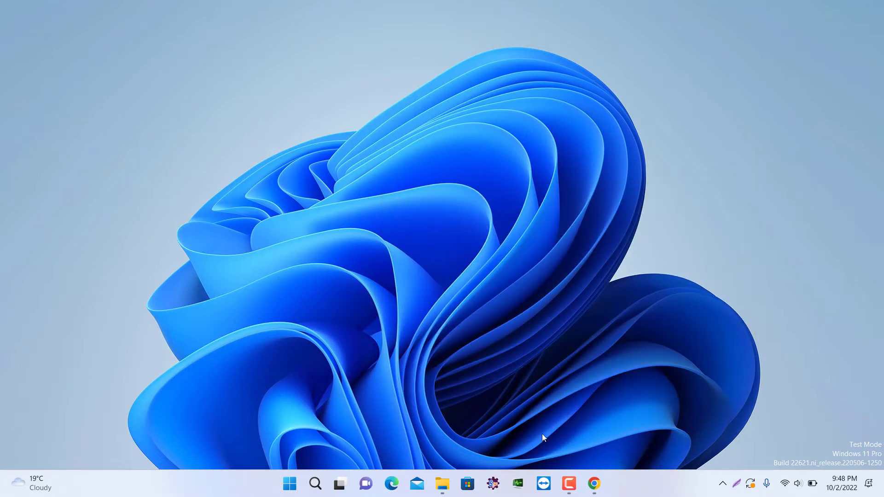
click(442, 484)
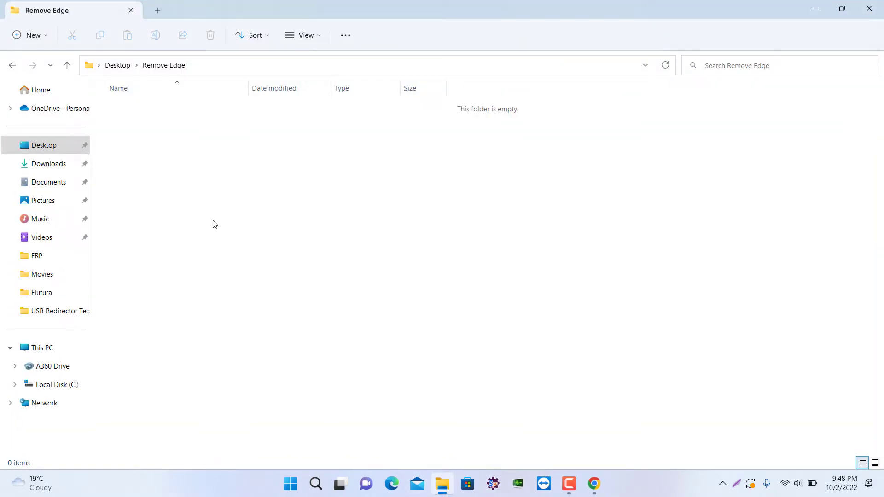
click(114, 64)
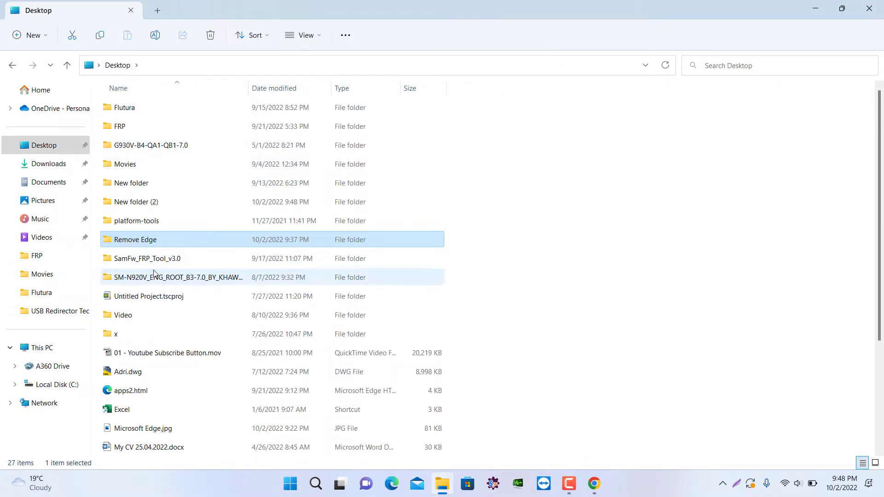
double_click(136, 202)
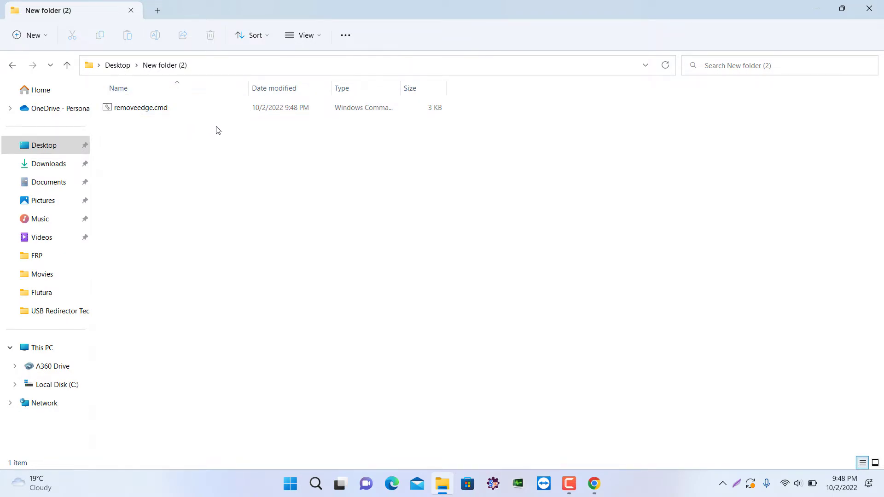
Step: Run removeedge.cmd as administrator and dismiss its window after it finishes
right_click(165, 115)
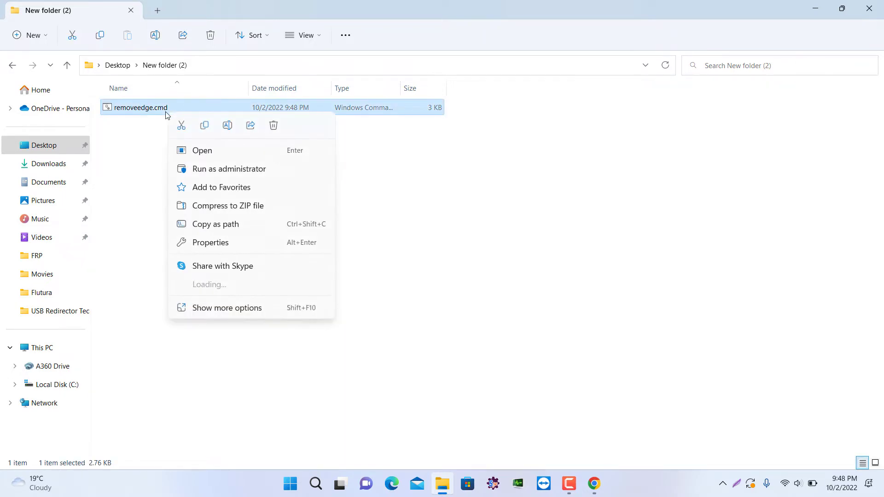
click(200, 170)
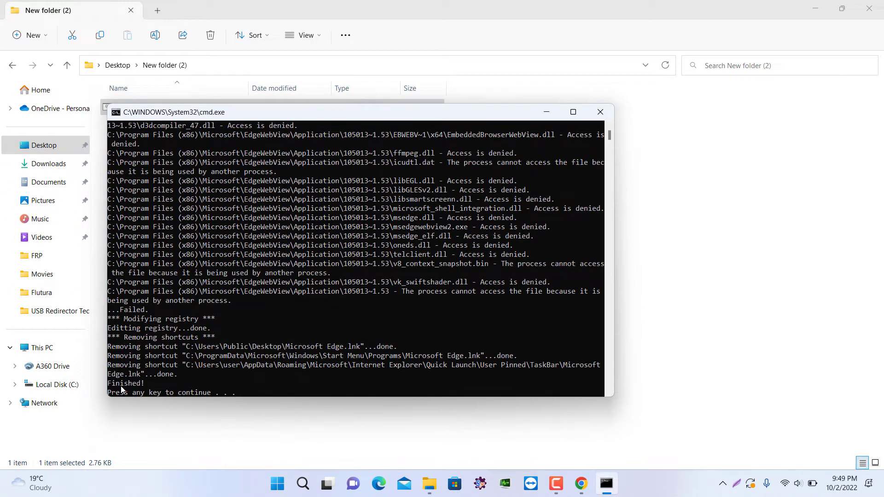
key(Return)
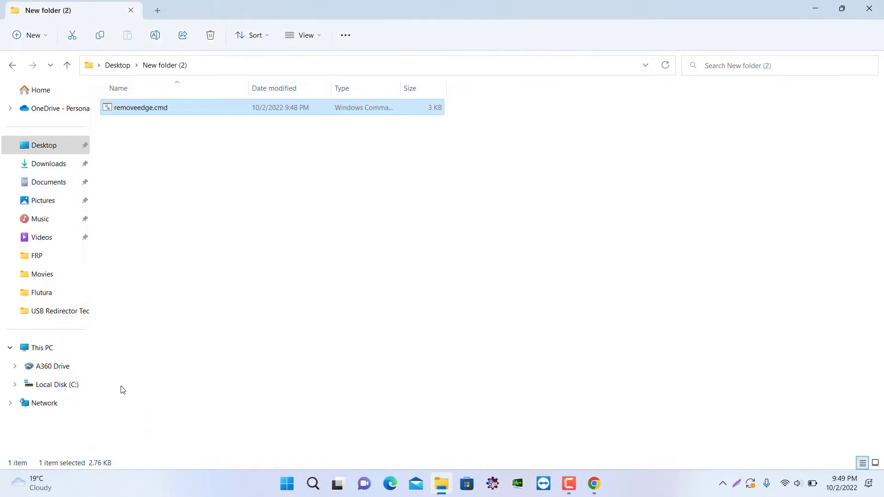
Step: Launch the leftover Edge taskbar shortcut and confirm removing it in the 'Can't open this item' dialog
click(391, 484)
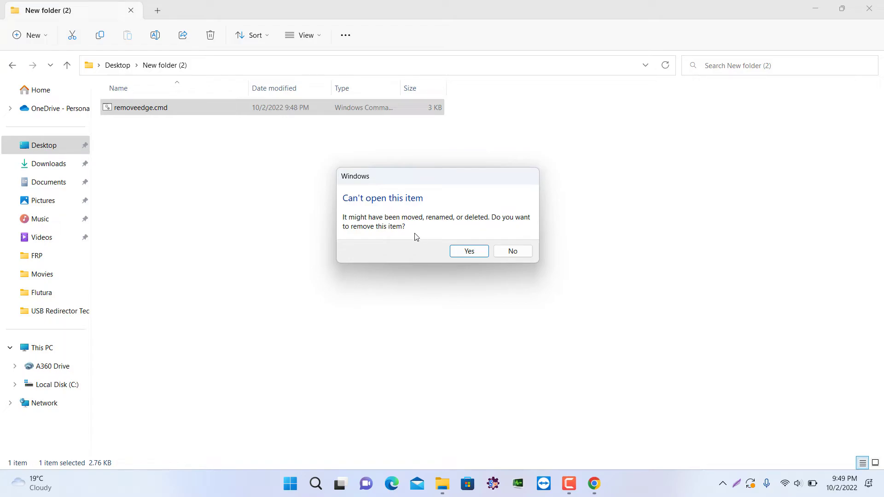
click(475, 258)
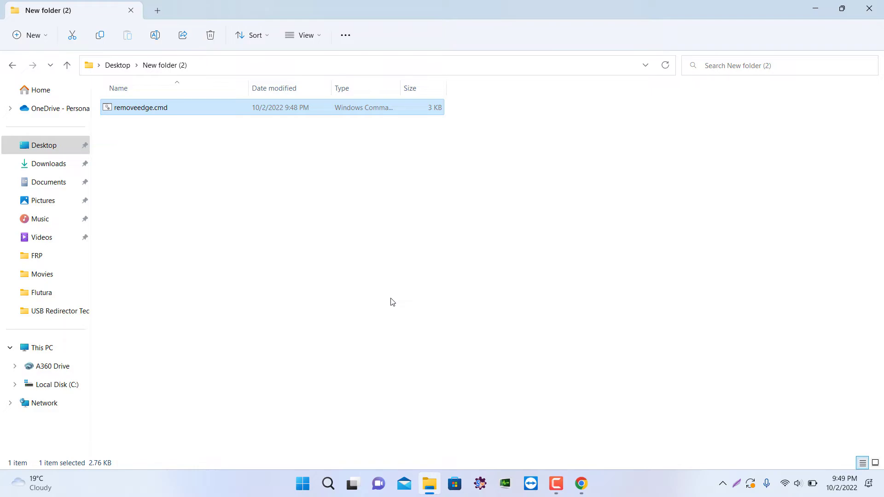
Step: Navigate from This PC into Local Disk (C:) > Program Files (x86)
click(38, 348)
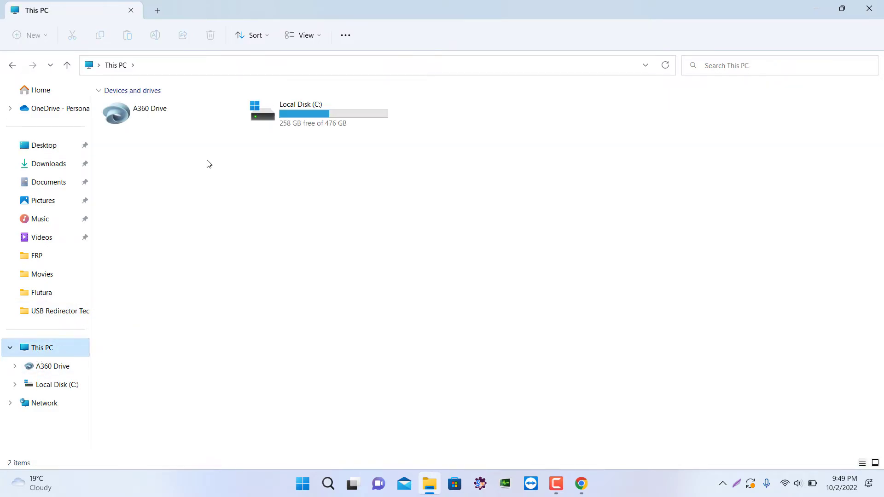
double_click(296, 115)
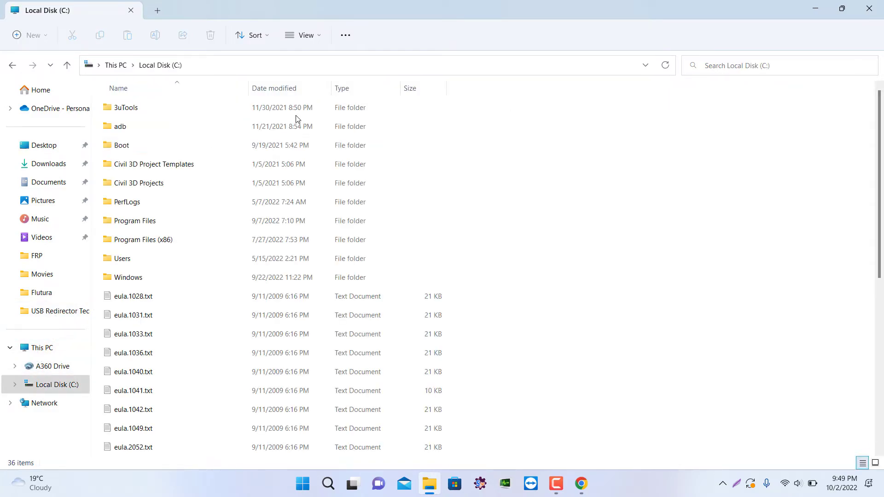
double_click(139, 239)
click(165, 147)
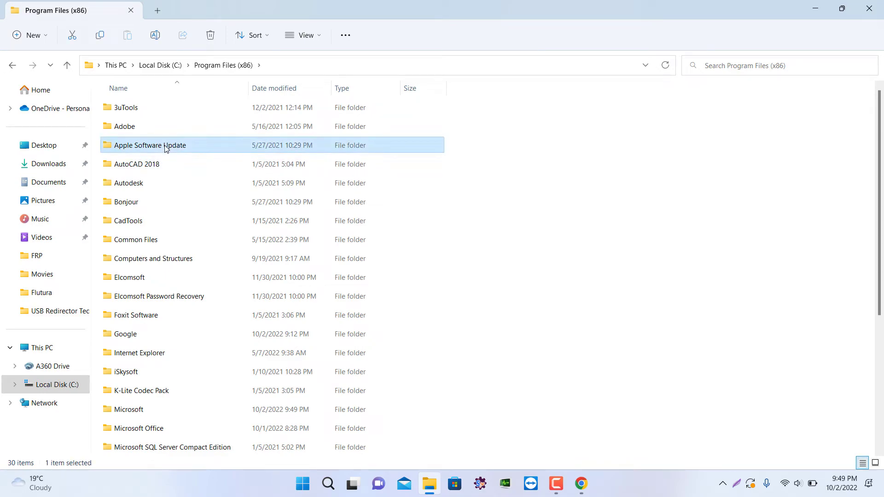
Step: Jump to the Microsoft folder and go into its Temp subfolder to check it is empty
key(e)
key(e)
key(e)
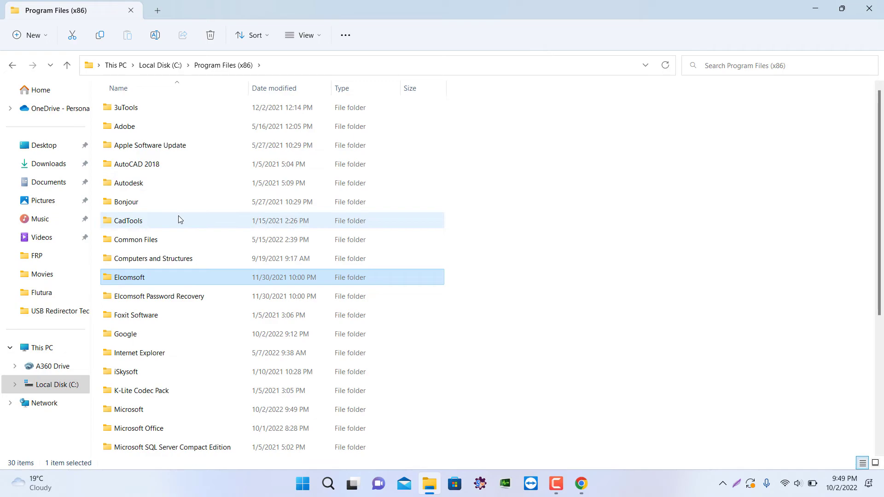
key(m)
key(m)
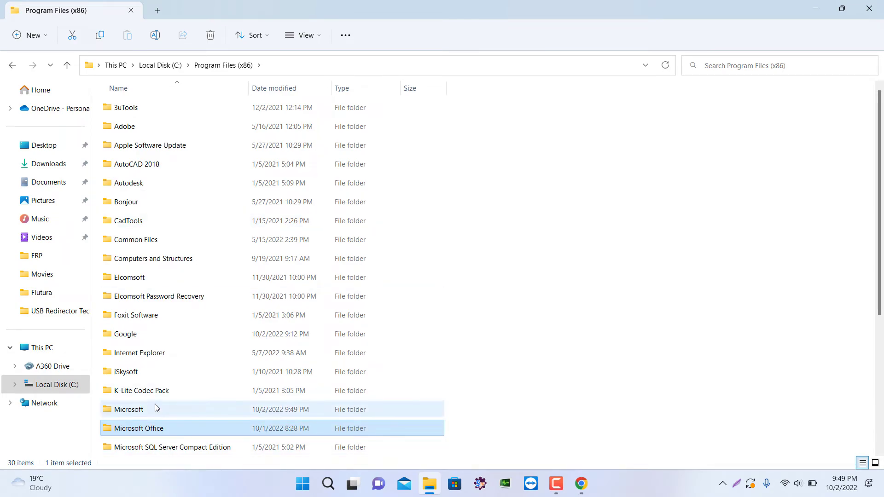
double_click(156, 407)
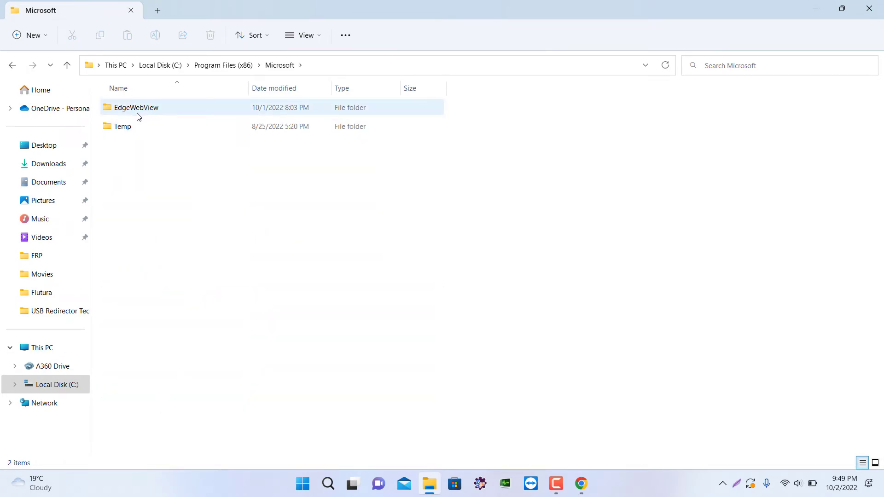
double_click(143, 131)
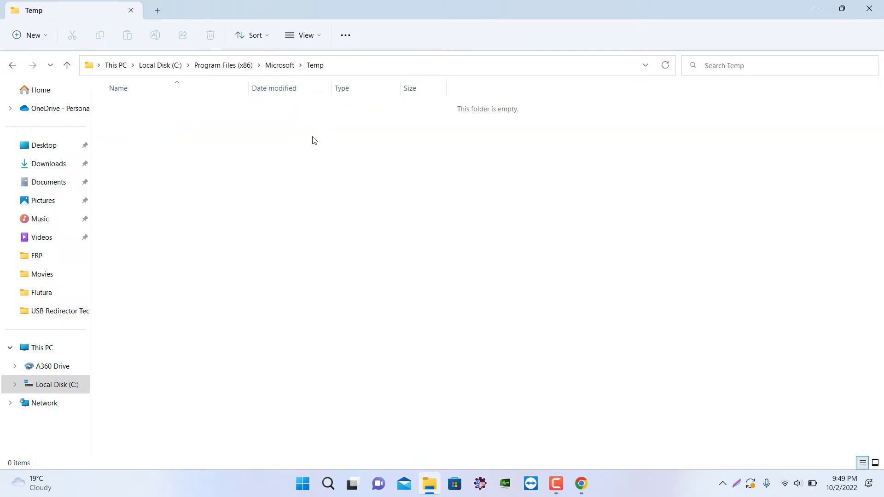
Step: Back in Microsoft, select EdgeWebView and Temp and permanently delete them
click(275, 65)
key(ctrl+a)
key(shift+Delete)
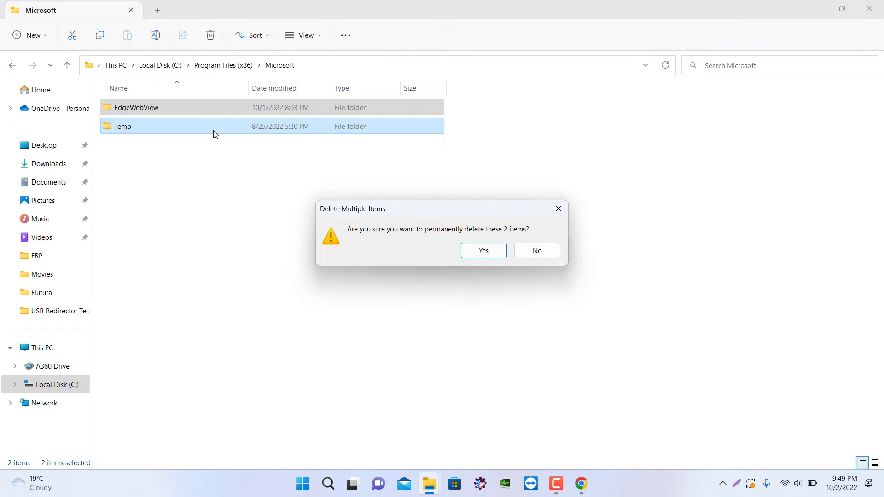
key(Return)
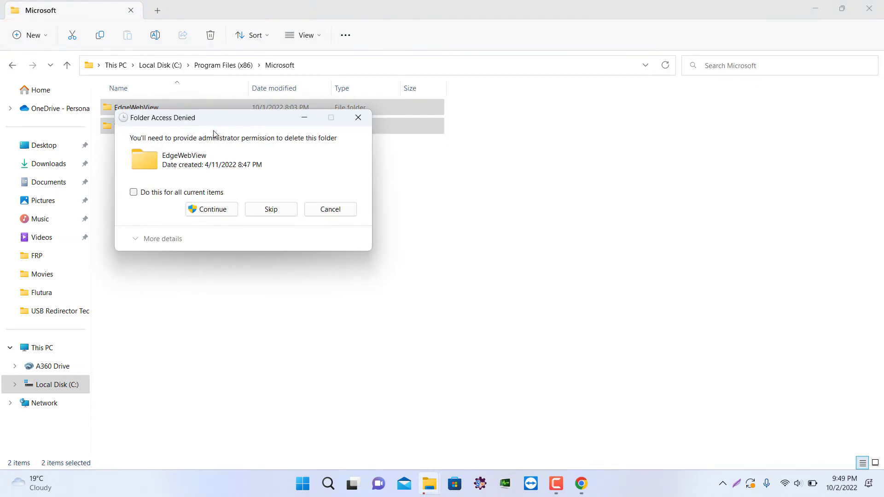
Step: Grant administrator permission for all items, skip the in-use EdgeWebView folder, and close File Explorer
click(134, 192)
click(208, 209)
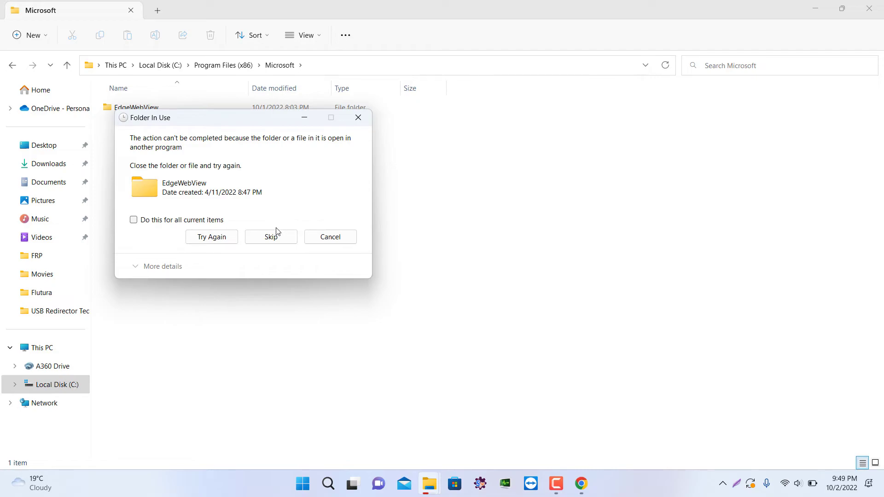
click(282, 236)
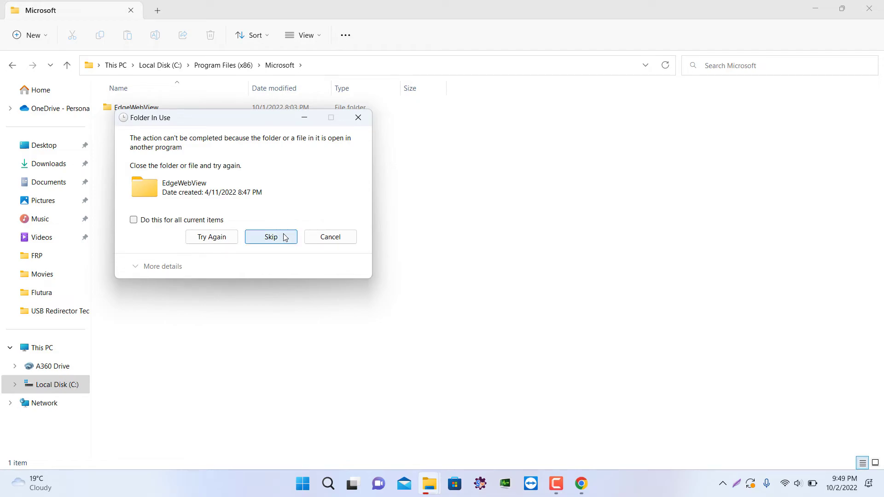
click(870, 7)
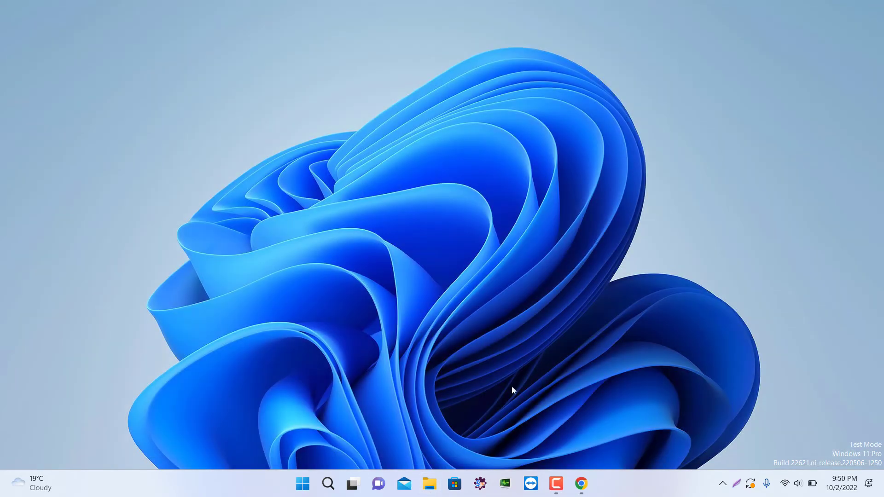
Step: Bring up Chrome and load google.com in a new Incognito tab
click(581, 483)
click(287, 13)
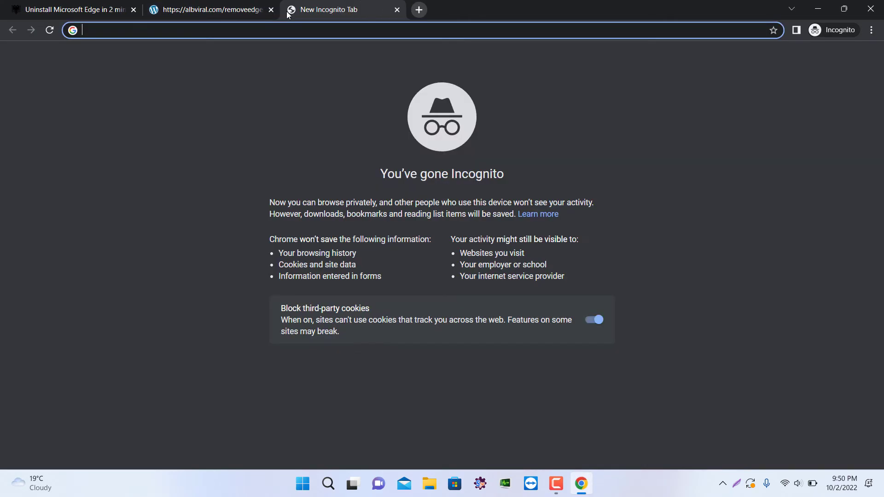
text(googl)
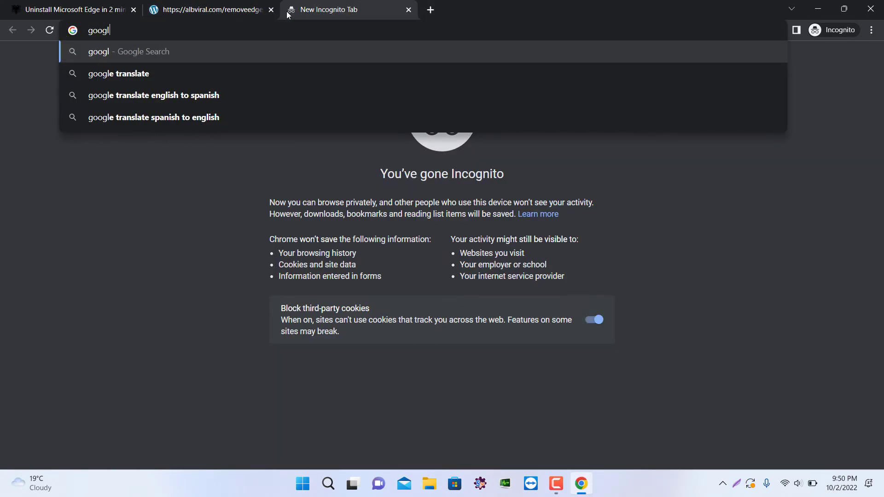
text(e.com)
key(Return)
text(mic)
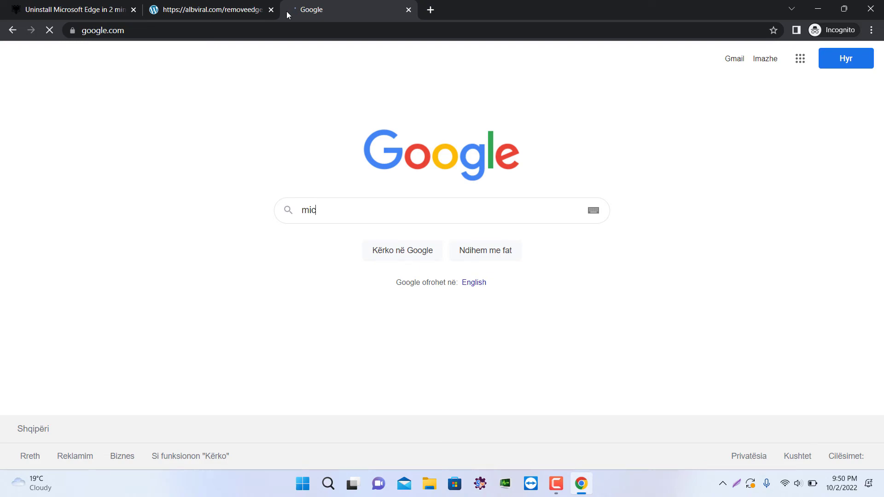
text(rosoft )
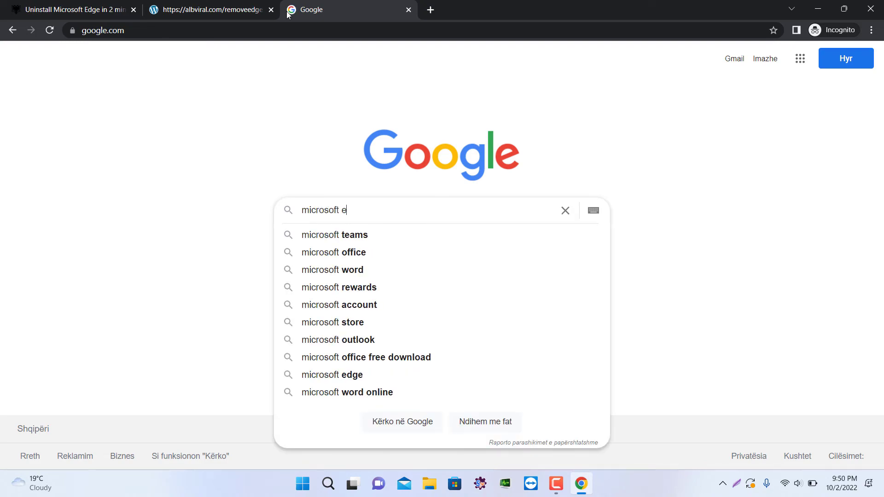
text(edge)
Step: Search Google for 'microsoft edge' and go to Microsoft's 'Download Microsoft Edge Web Browser' result
key(Return)
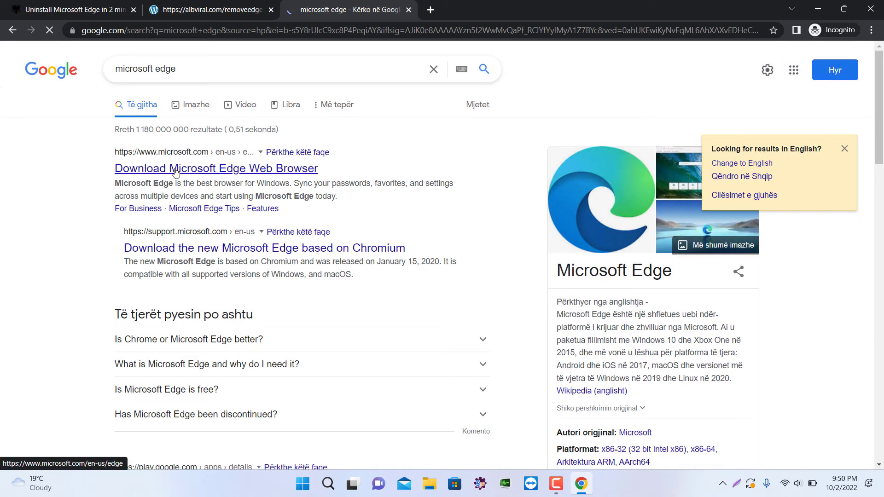
click(176, 170)
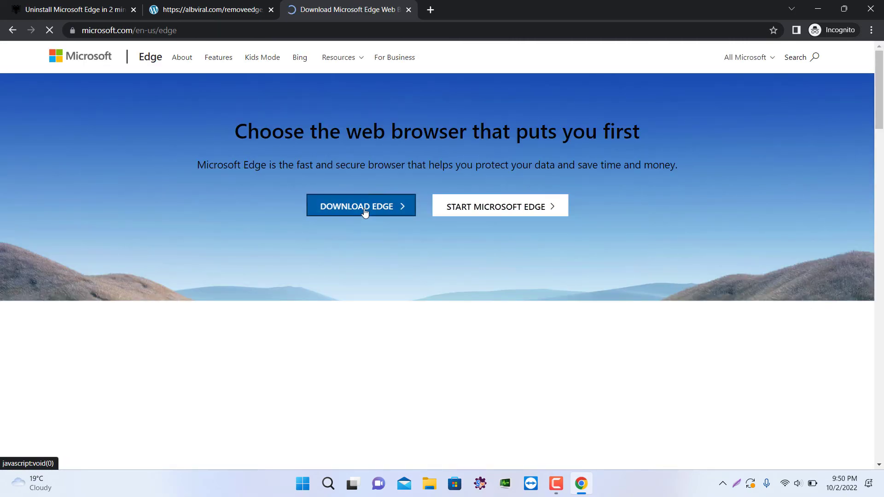
Step: Download the Windows 11 version of Edge, accepting the terms to get MicrosoftEdgeSetup.exe
click(364, 211)
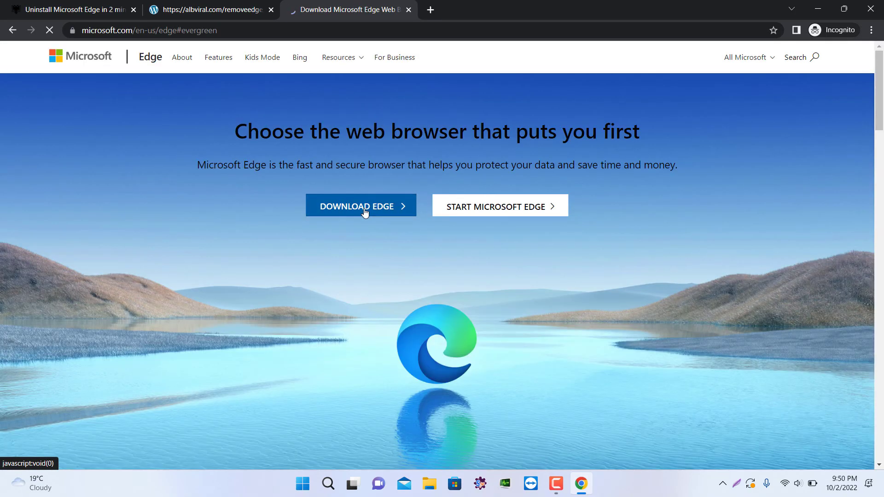
scroll(615, 232, down, 4)
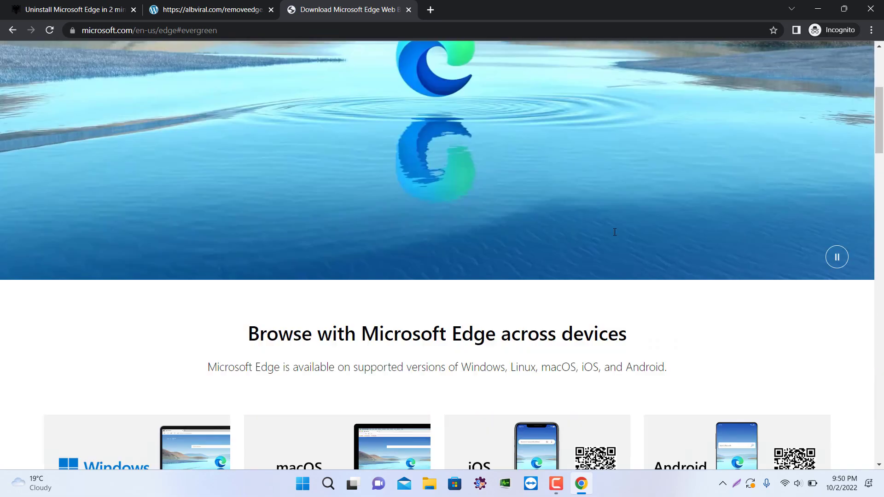
click(423, 236)
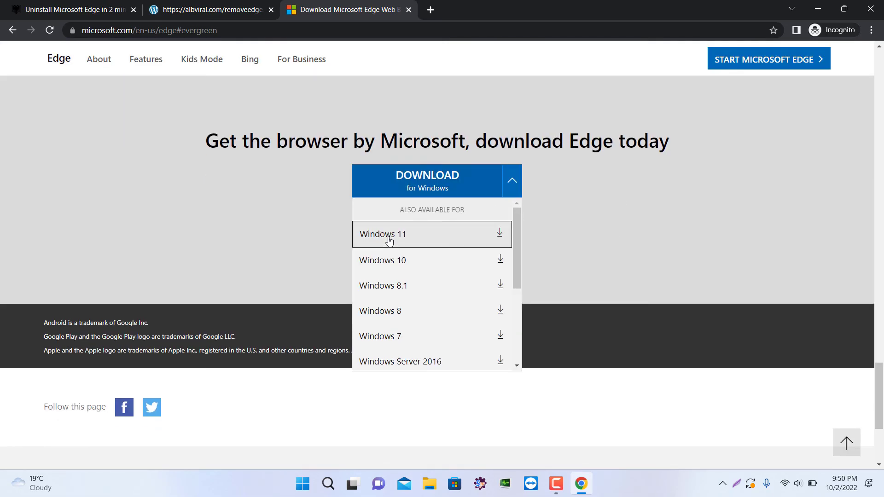
click(618, 396)
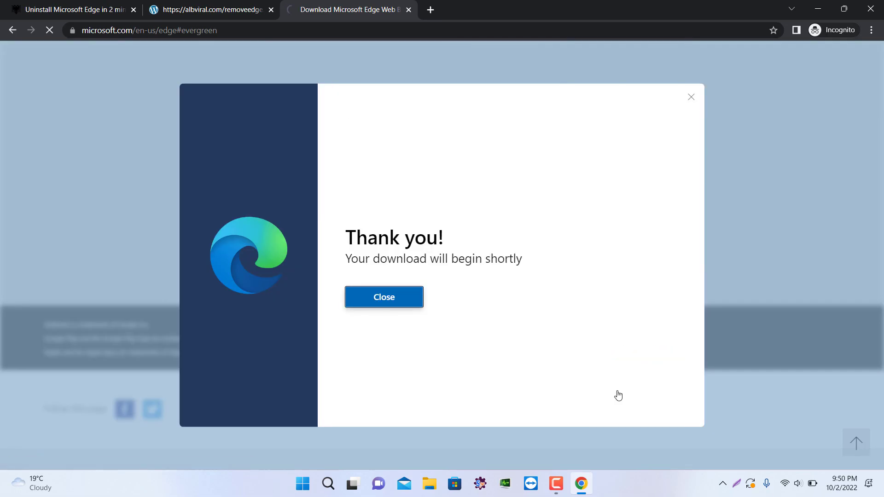